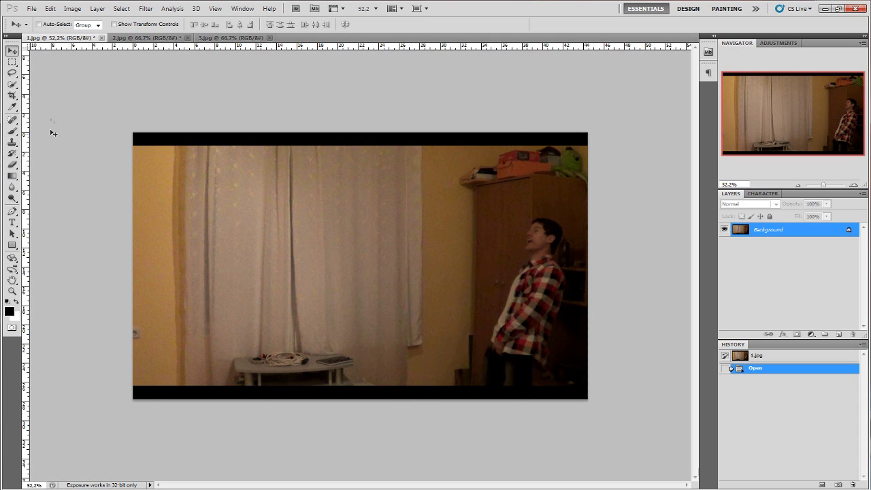
Step: Compare the 1.jpg, 2.jpg and 3.jpg shots, ending on 2.jpg with the shouting man
click(127, 38)
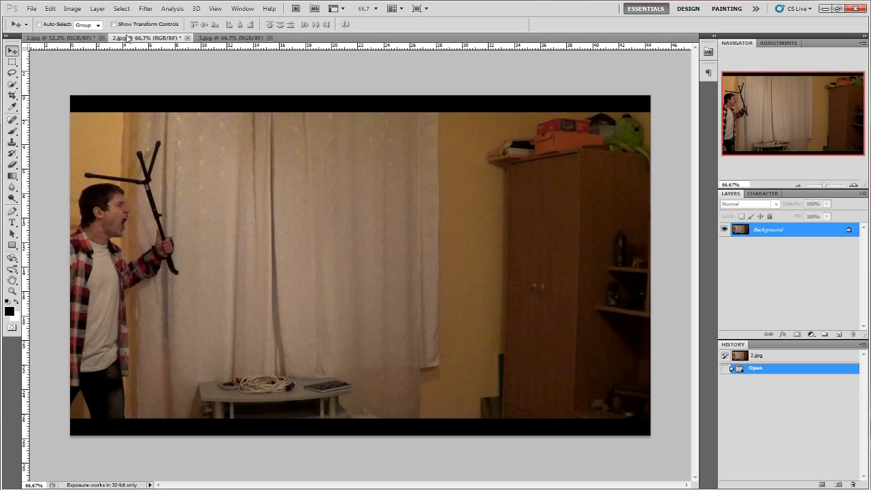
click(218, 38)
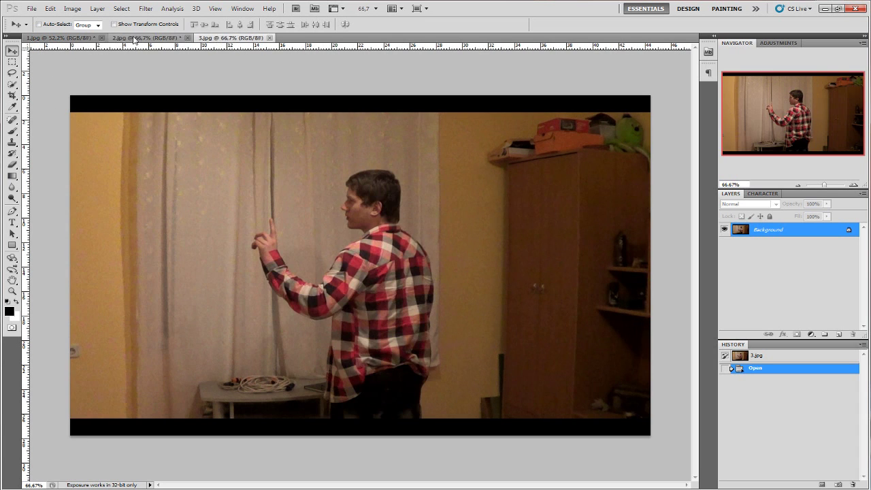
click(136, 38)
click(97, 38)
click(129, 38)
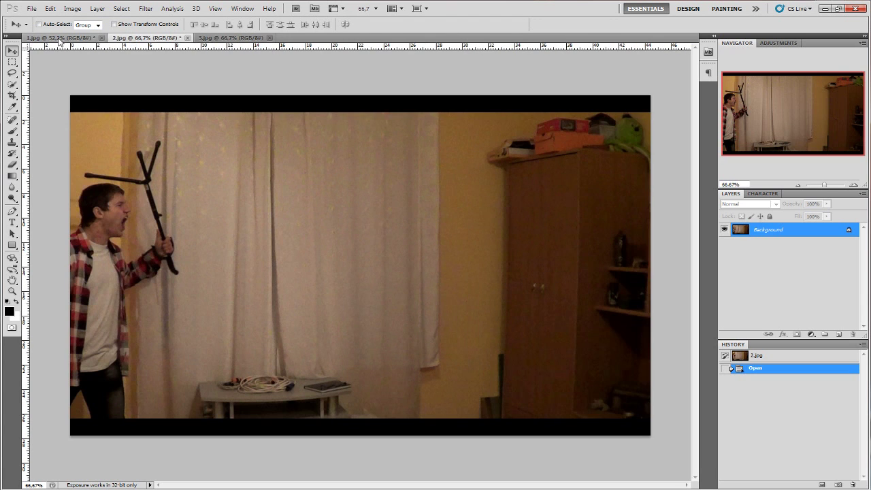
click(61, 38)
click(129, 38)
Step: Marquee-select the shouting man's left strip in 2.jpg and drag it into 1.jpg as Layer 1
key(m)
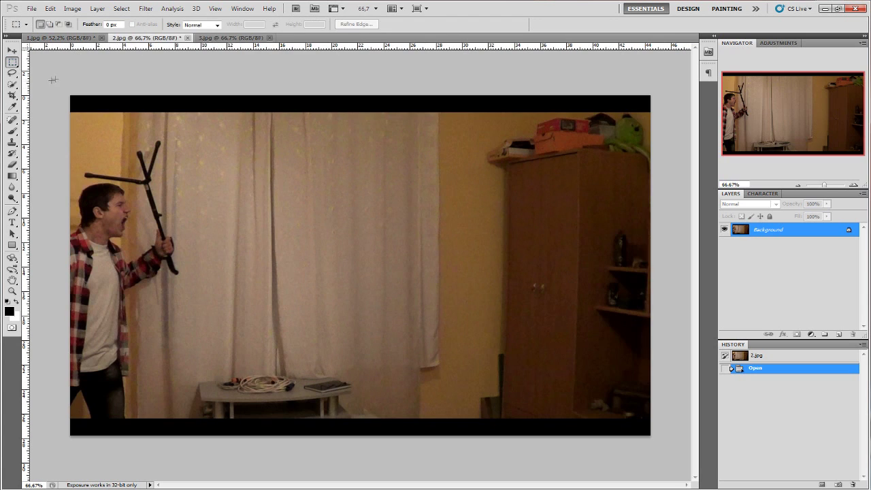
mouse_move(71, 95)
mouse_down()
mouse_move(105, 299)
mouse_move(213, 475)
mouse_up()
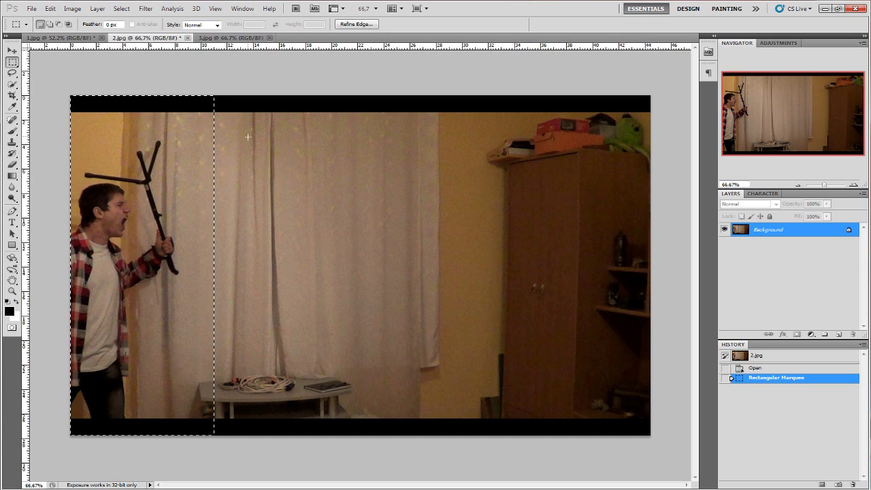
click(11, 51)
mouse_move(153, 205)
mouse_down()
mouse_move(175, 212)
mouse_move(196, 237)
mouse_up()
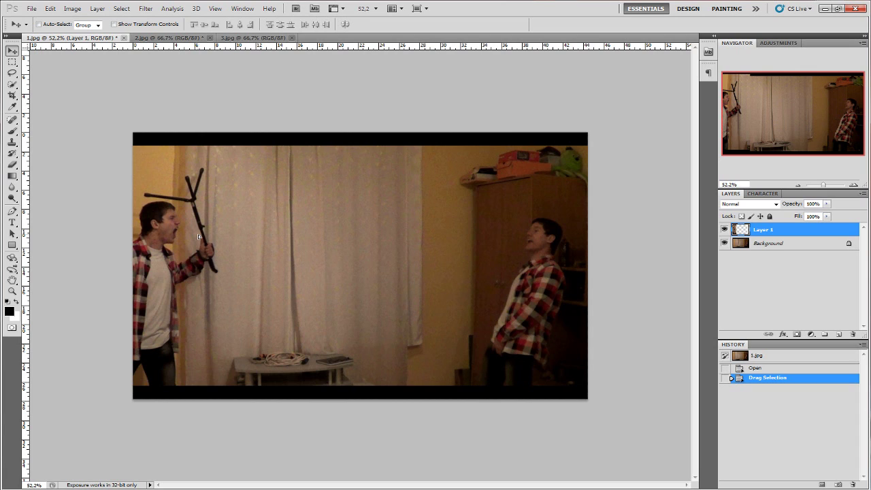
Step: Nudge Layer 1 so the man with the stand lines up with the room
drag(198, 237, 198, 237)
drag(196, 237, 203, 235)
drag(203, 235, 204, 235)
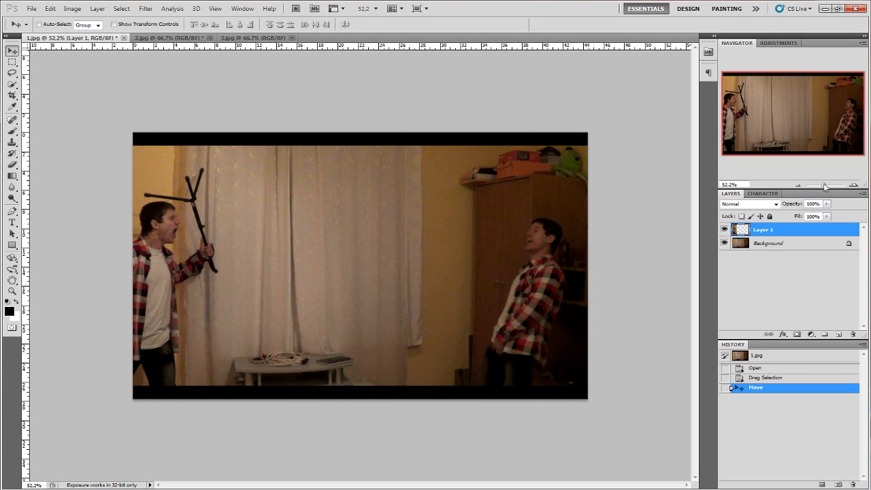
Step: Zoom in with the Navigator to inspect the strip's top and table seam, then zoom out
drag(825, 187, 829, 185)
drag(793, 113, 747, 89)
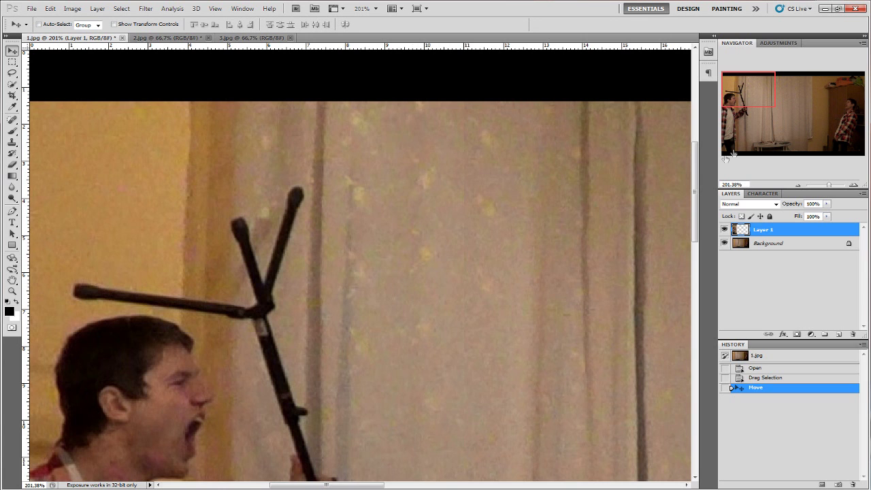
drag(767, 94, 768, 153)
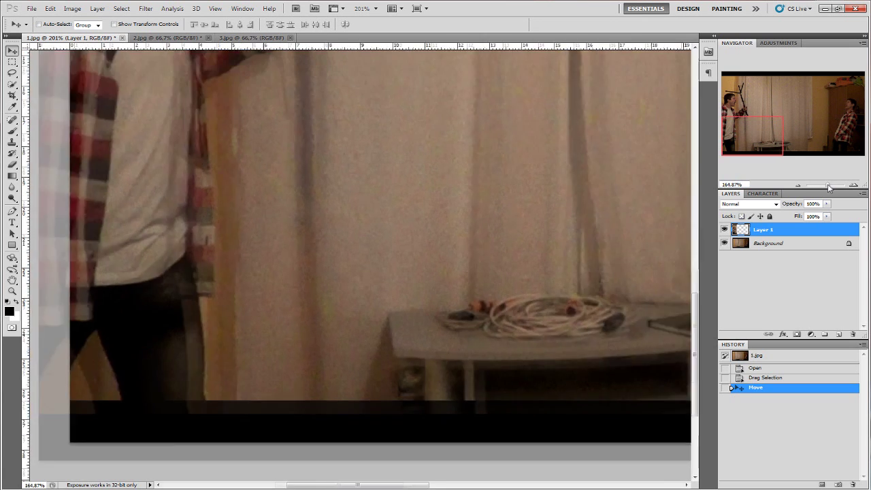
drag(829, 184, 823, 184)
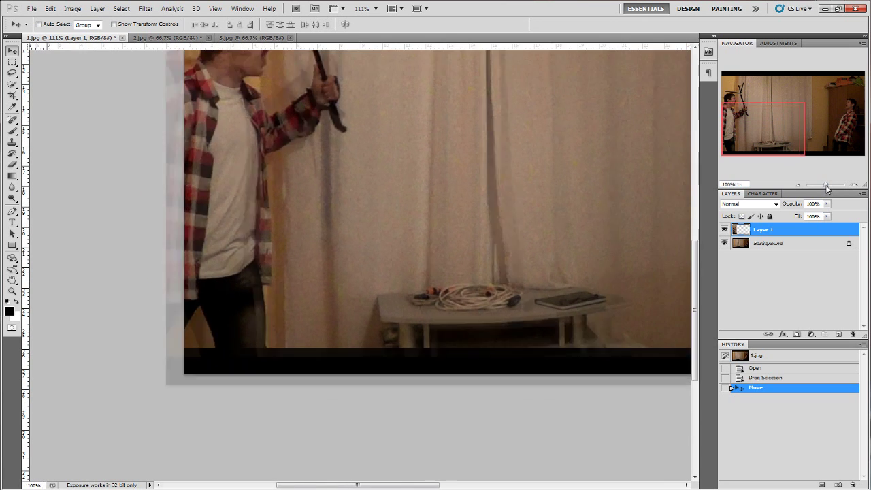
Step: Set up the Eraser with a fully soft 0% hardness brush of about 67 px
click(15, 166)
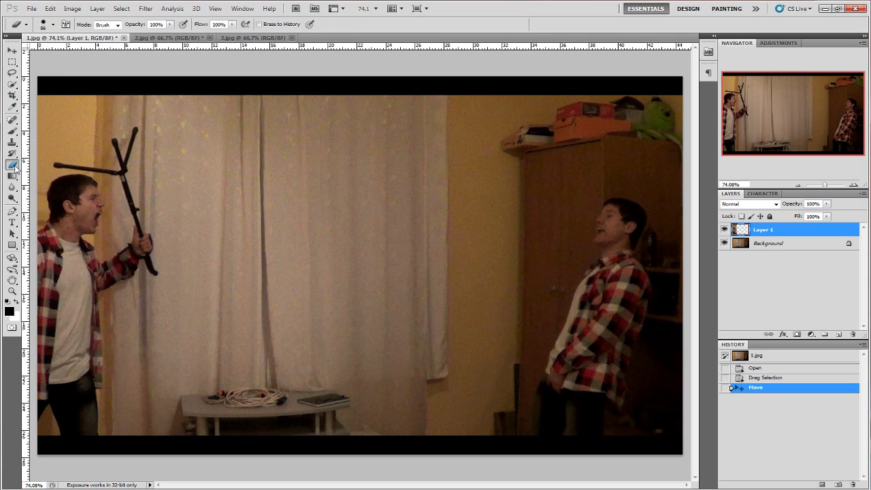
click(53, 24)
drag(70, 74, 16, 73)
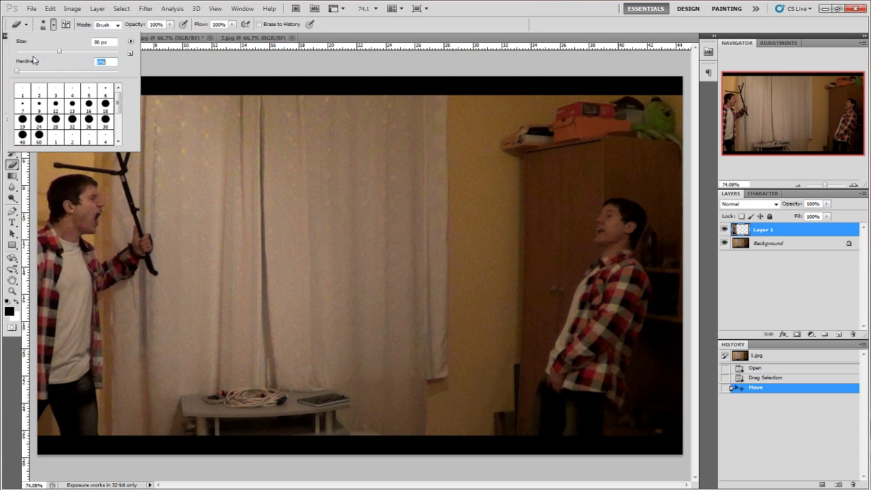
drag(61, 52, 54, 53)
Step: Erase the pasted strip's hard edge into the curtain, then move to 2.jpg
drag(824, 185, 823, 185)
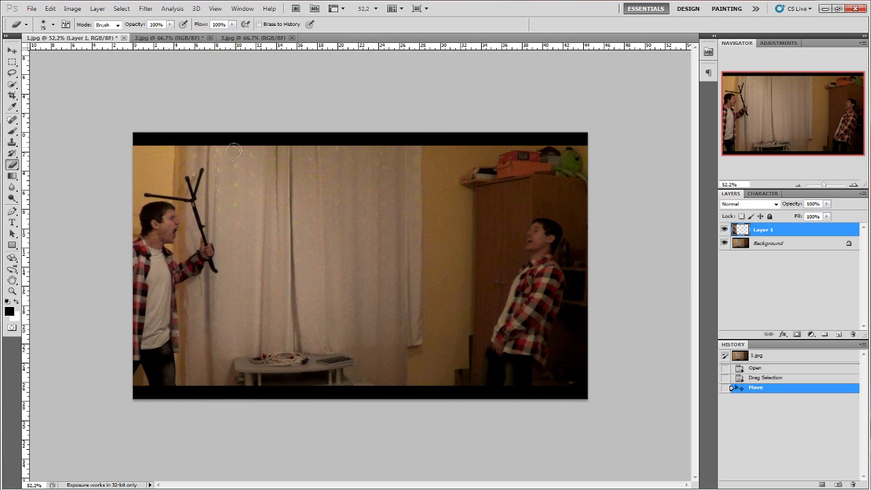
click(126, 137)
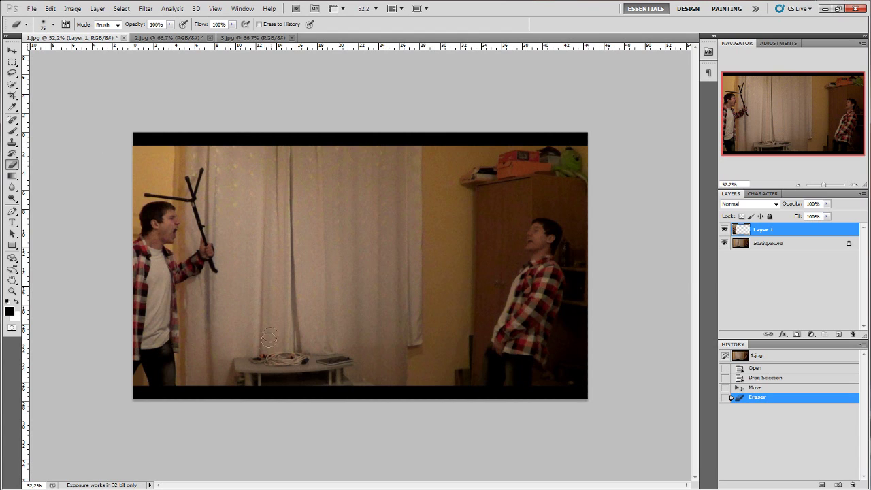
click(167, 37)
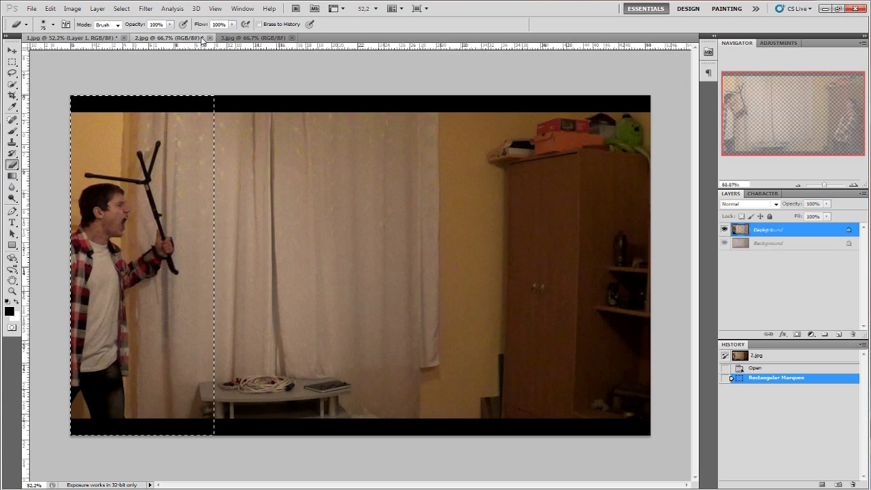
Step: Marquee-select the pointing man in 3.jpg and drag him into the middle of 1.jpg as Layer 2
click(248, 39)
click(13, 62)
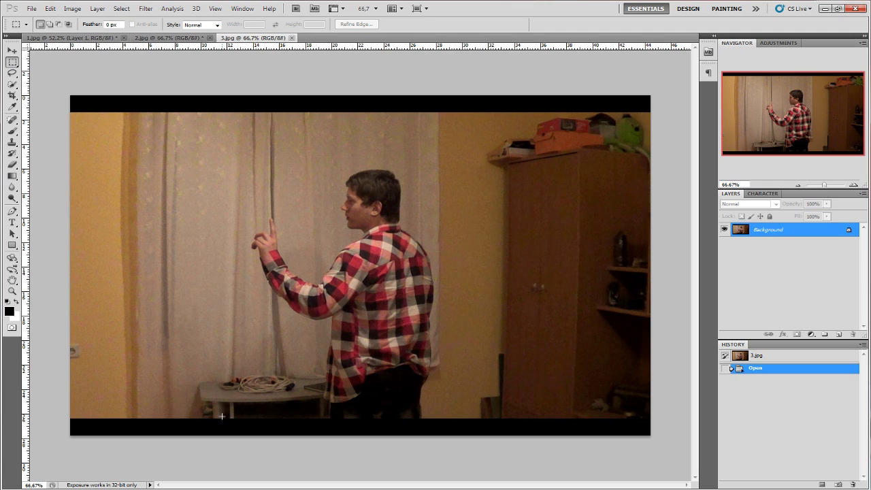
mouse_move(227, 393)
mouse_down()
mouse_move(403, 143)
mouse_move(456, 96)
mouse_up()
key(v)
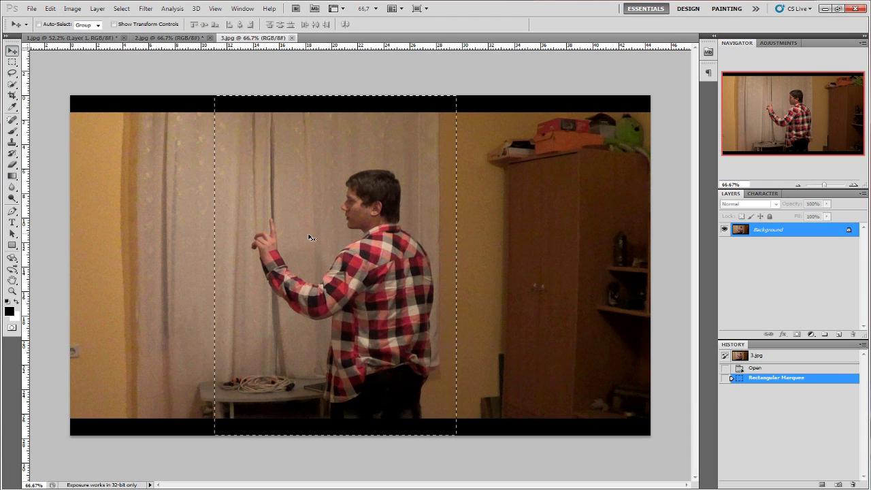
drag(307, 235, 85, 38)
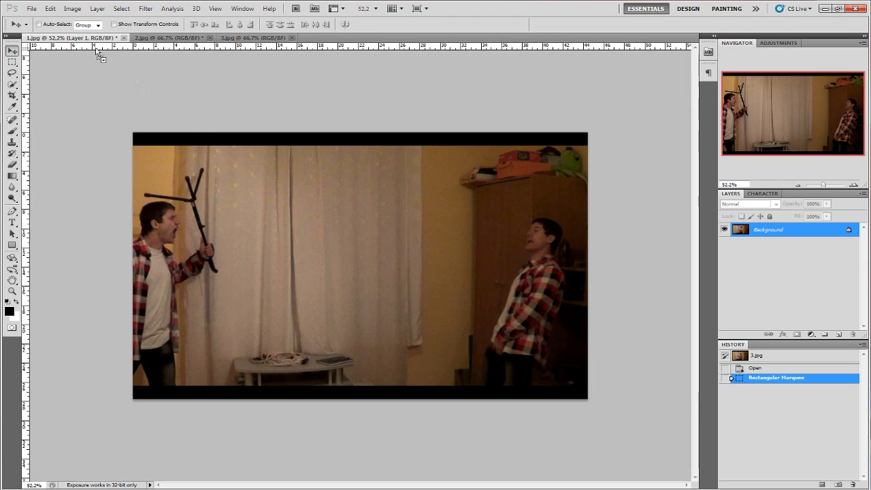
mouse_move(85, 39)
mouse_down()
mouse_move(348, 274)
mouse_move(305, 272)
mouse_up()
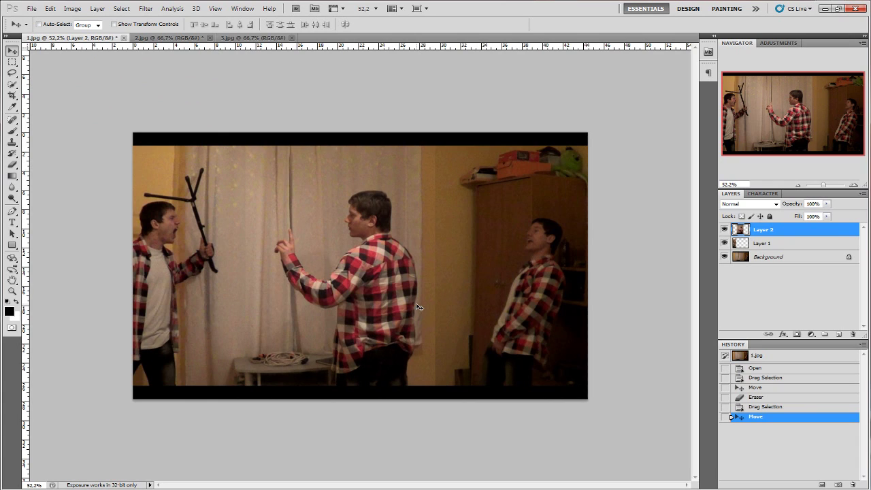
Step: Lower Layer 2 opacity to 48% and zoom in on the table with cables
click(826, 204)
drag(827, 216, 800, 216)
drag(824, 185, 829, 184)
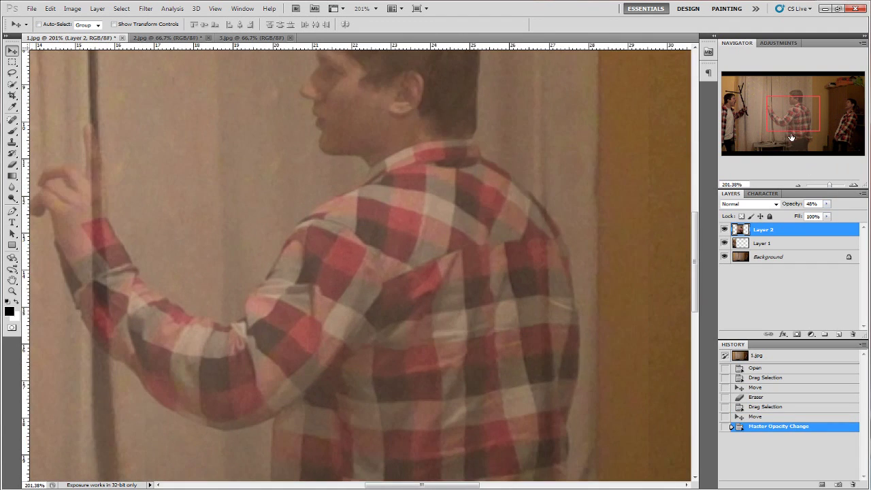
drag(791, 137, 775, 156)
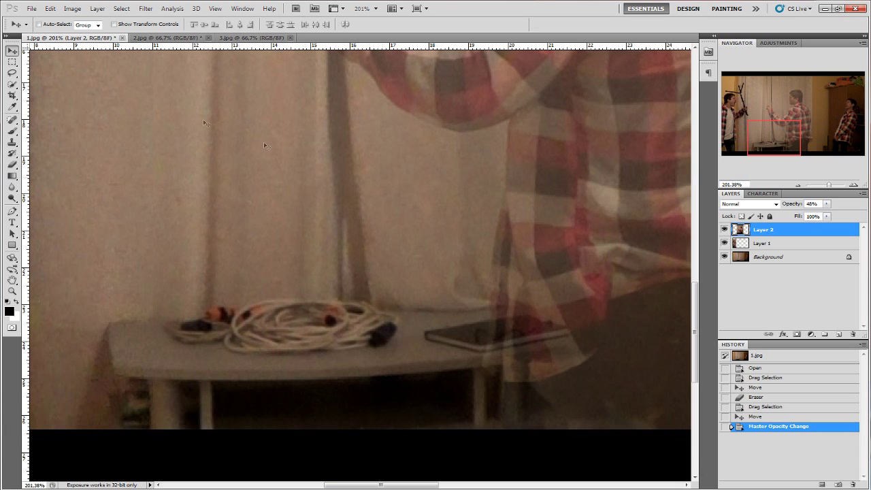
Step: Nudge Layer 2 with arrow keys to match the table, then restore 100% opacity
key(Left)
key(Left)
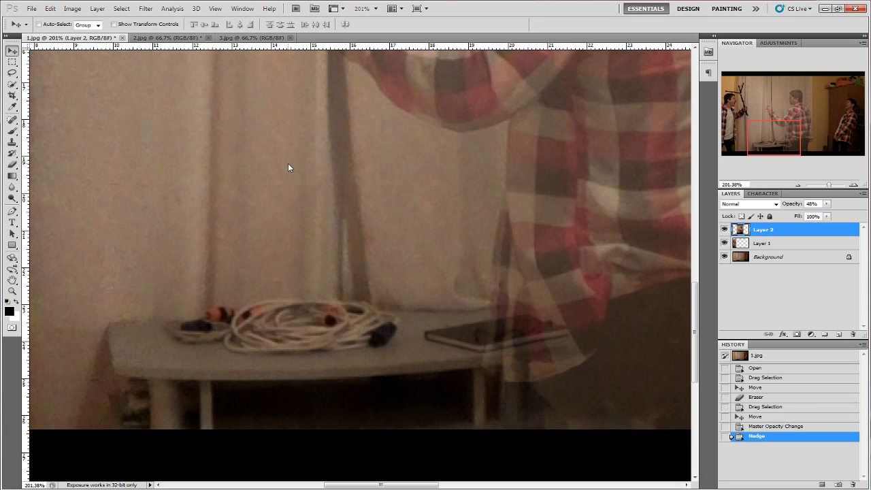
key(Left)
key(Left)
key(Right)
key(Right)
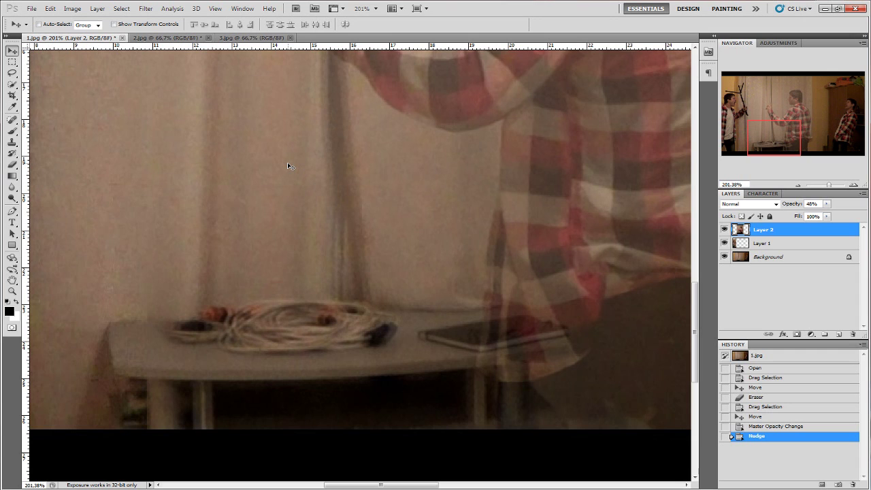
key(Right)
key(Right)
key(Right)
key(Right)
key(Right)
key(Right)
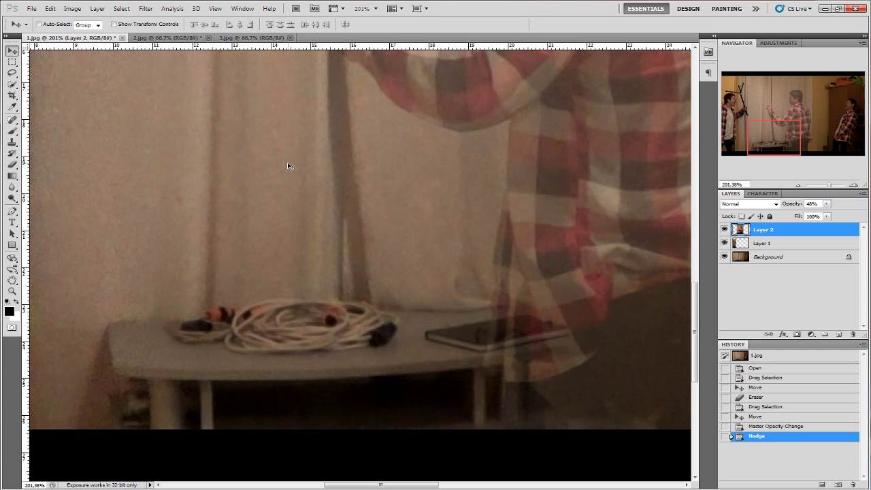
click(826, 203)
drag(820, 214, 855, 215)
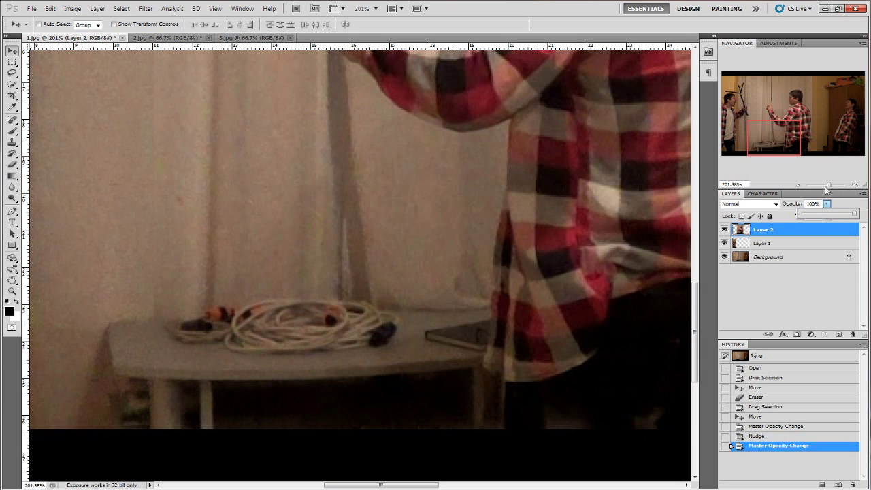
drag(829, 185, 825, 186)
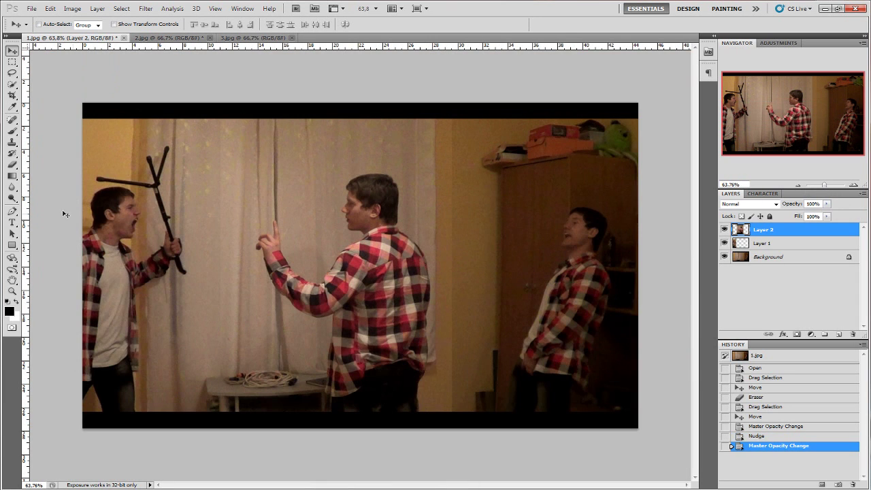
Step: Erase Layer 2's left and right seams with a 96 px, 0% hardness Eraser
click(12, 165)
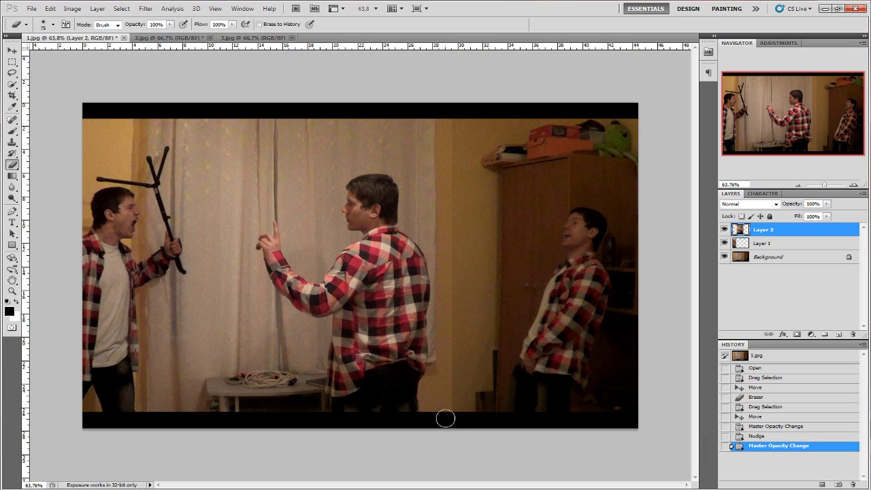
click(447, 404)
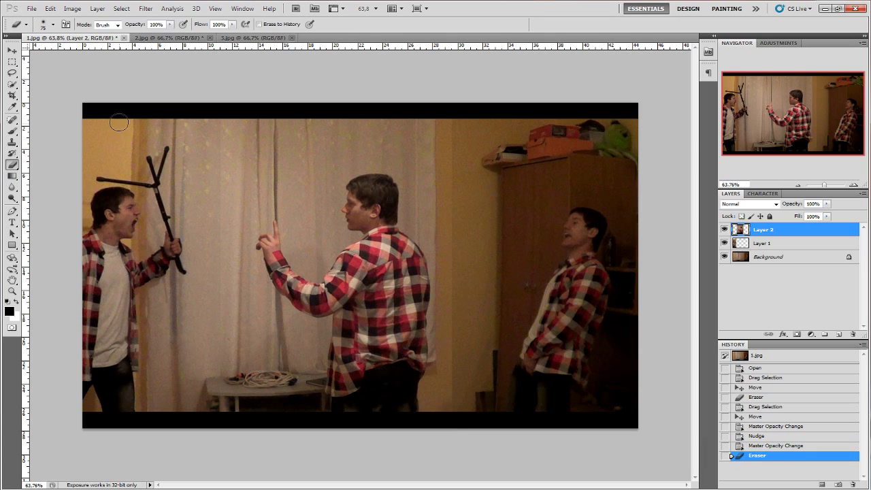
click(43, 25)
drag(55, 51, 61, 51)
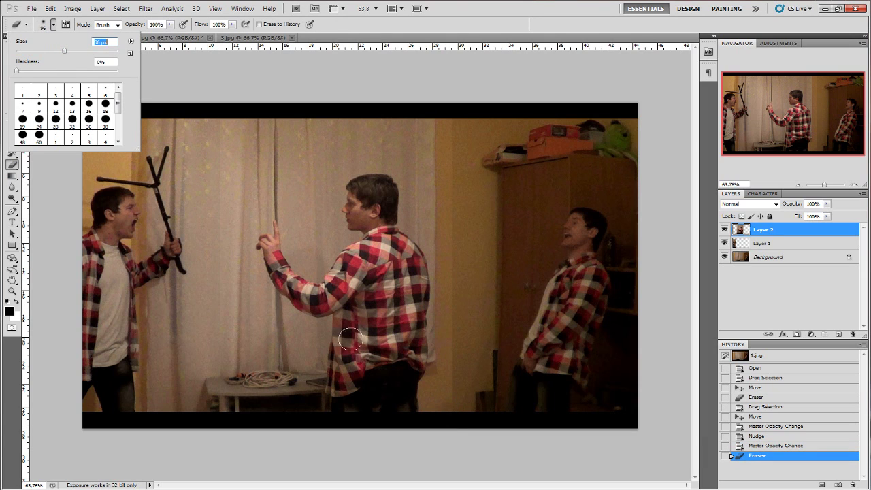
click(449, 401)
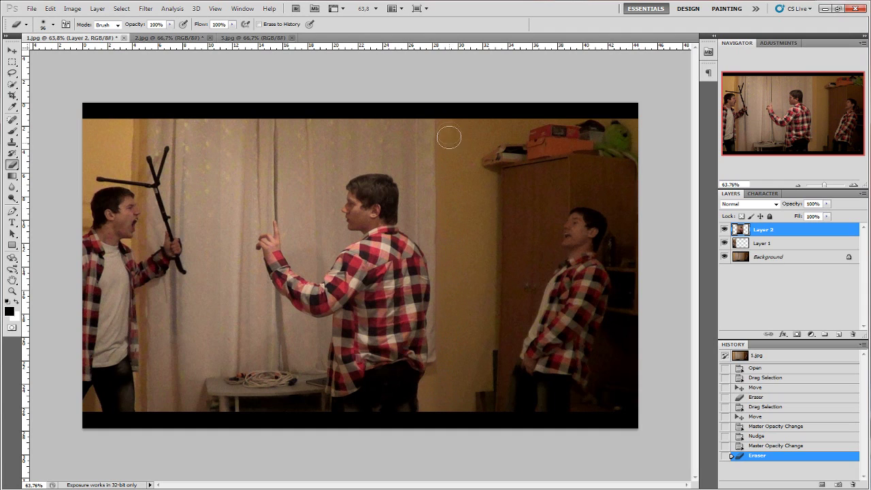
mouse_move(449, 109)
mouse_down()
mouse_move(447, 434)
mouse_move(457, 341)
mouse_up()
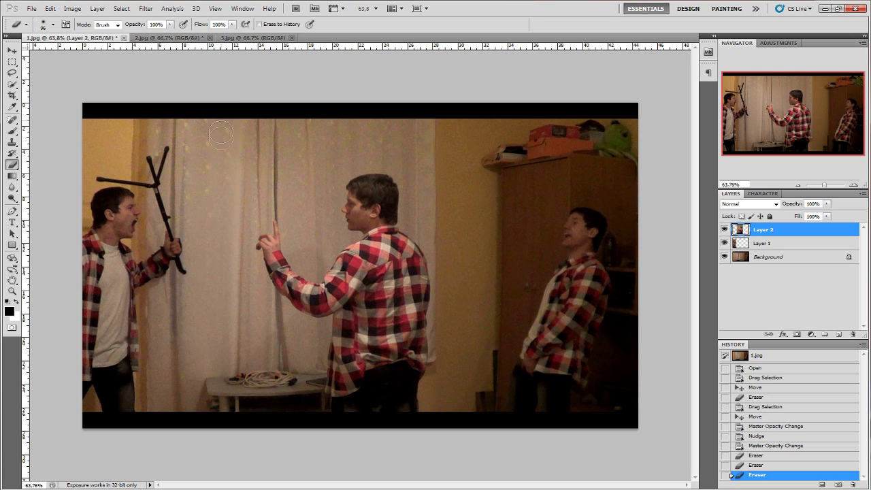
drag(213, 321, 209, 427)
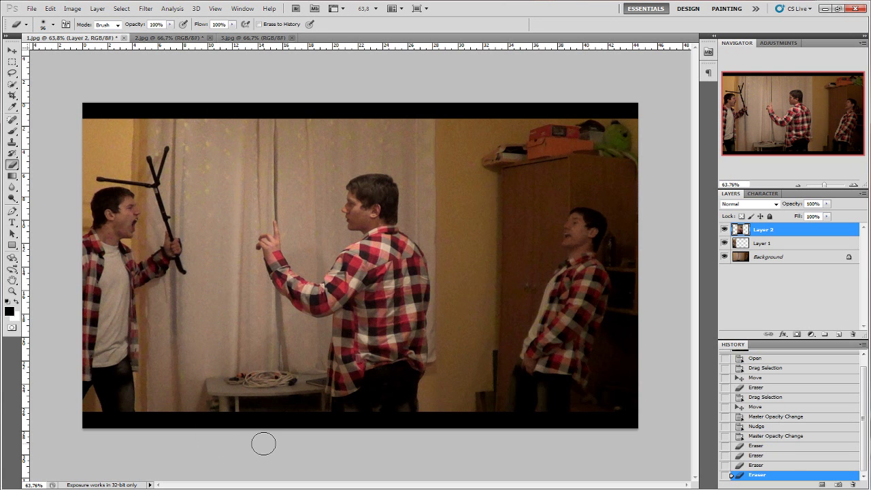